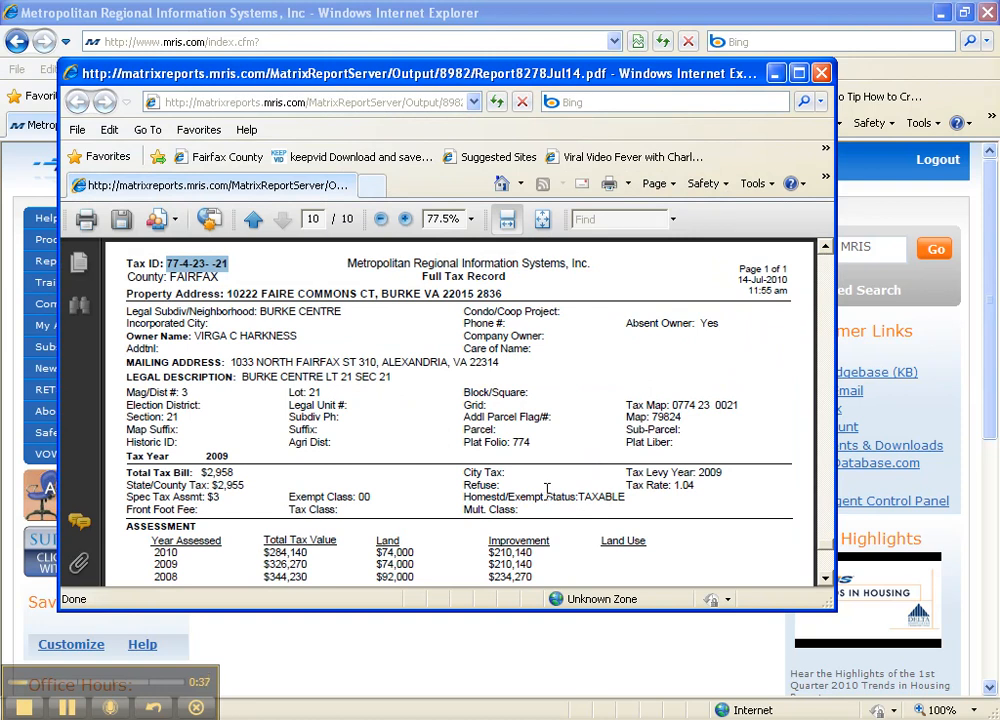
Page back and forth through the tax report PDF, then minimize the report window.
{"action": "left_click", "coordinate": [254, 220]}
{"action": "left_click", "coordinate": [254, 220]}
{"action": "left_click", "coordinate": [254, 220]}
{"action": "left_click", "coordinate": [254, 220]}
{"action": "left_click", "coordinate": [284, 221]}
{"action": "left_click", "coordinate": [284, 221]}
{"action": "left_click", "coordinate": [284, 221]}
{"action": "left_click", "coordinate": [284, 221]}
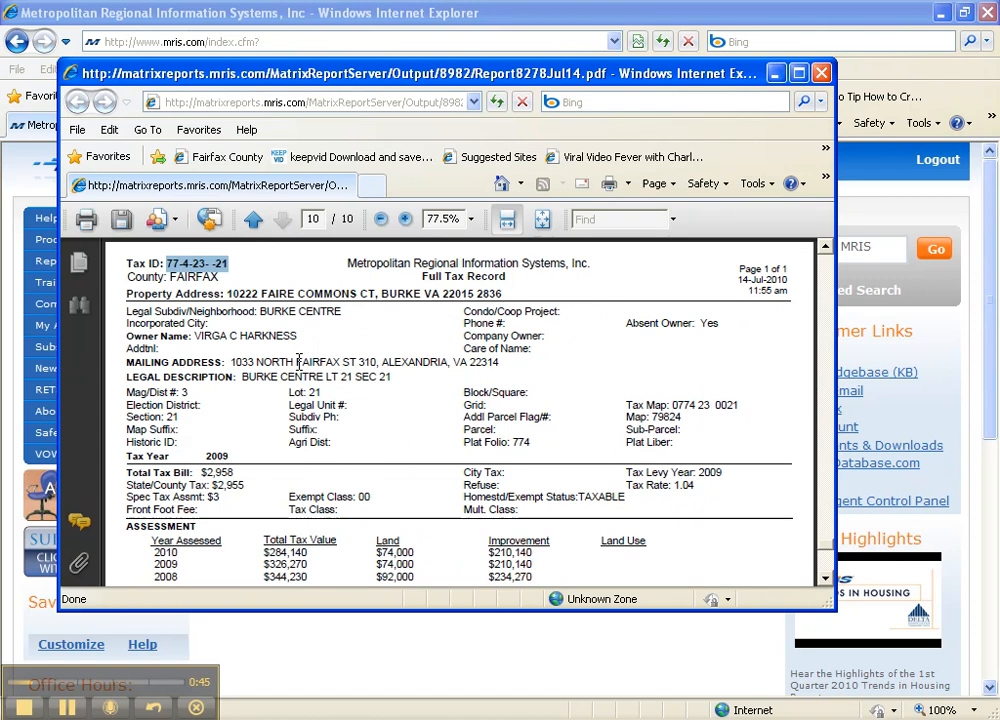
{"action": "left_click", "coordinate": [778, 74]}
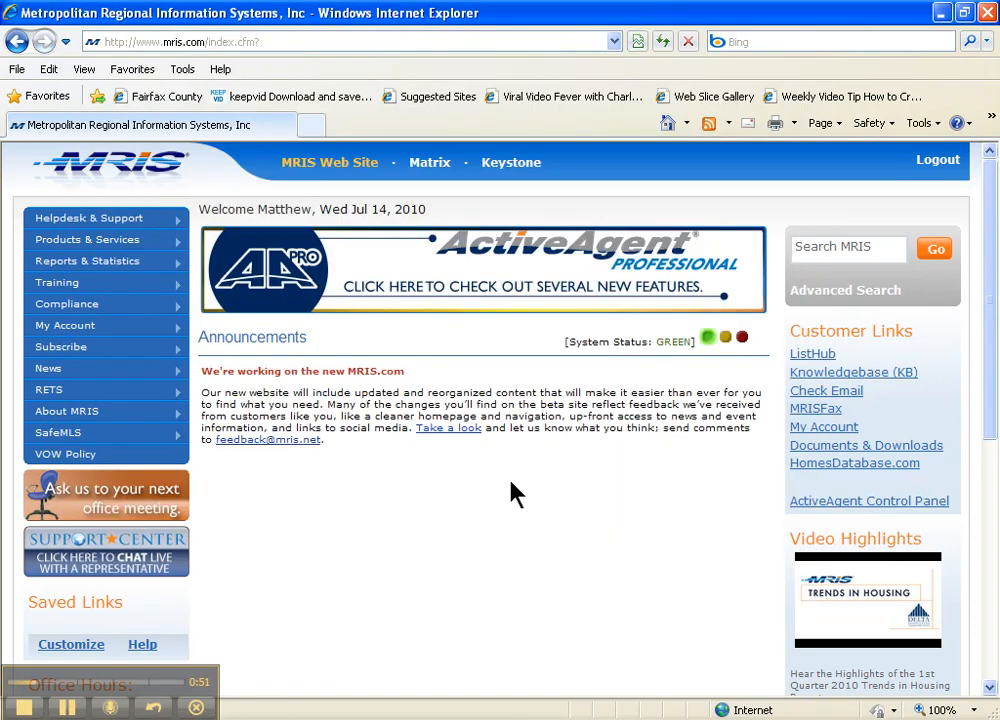
Go into Keystone's Add or Update Listings work area.
{"action": "left_click", "coordinate": [511, 163]}
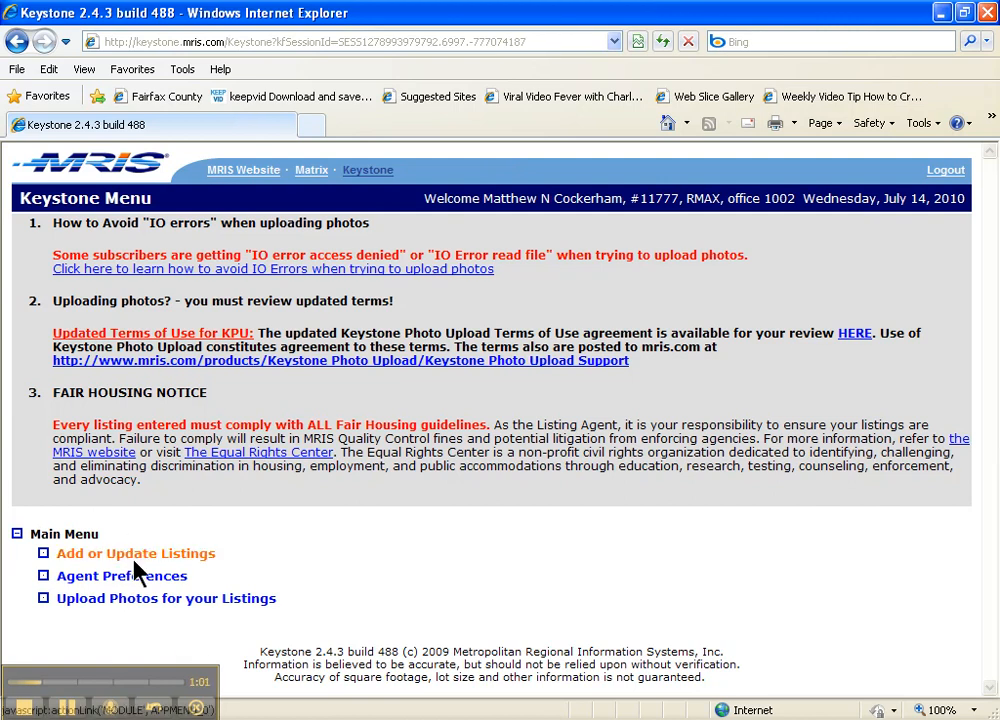
{"action": "left_click", "coordinate": [138, 556]}
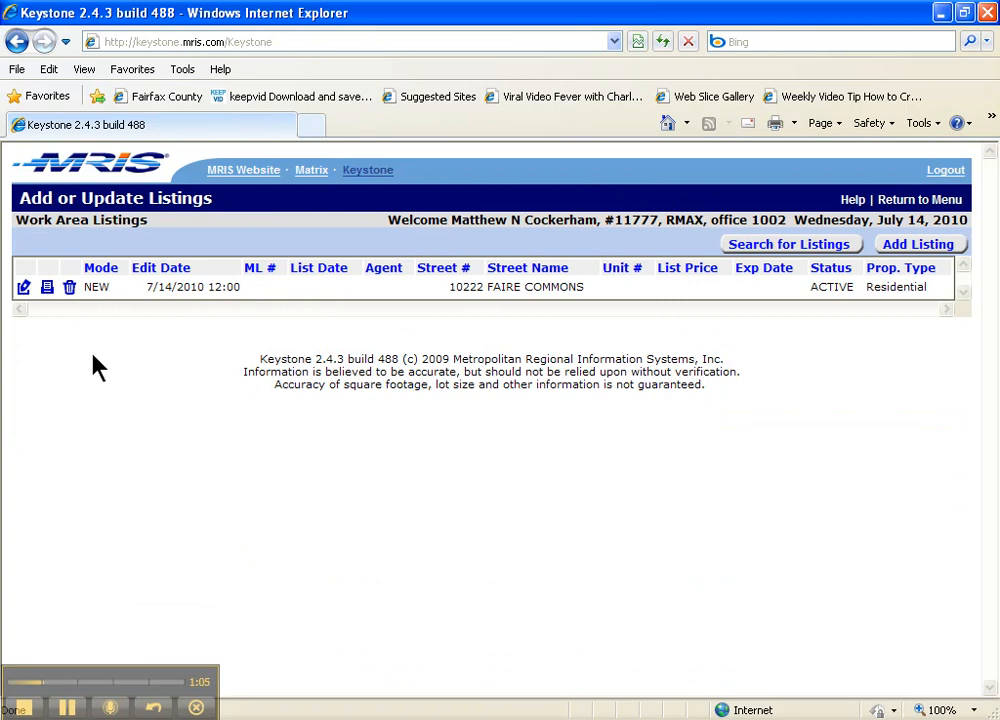
{"action": "left_click", "coordinate": [69, 287]}
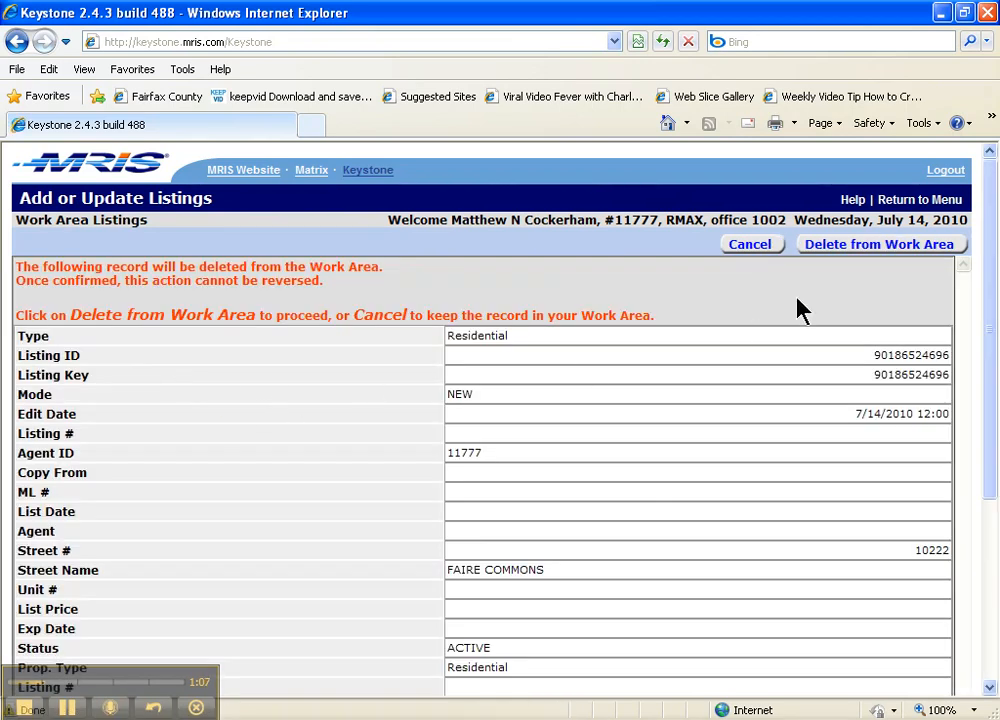
{"action": "left_click", "coordinate": [822, 250]}
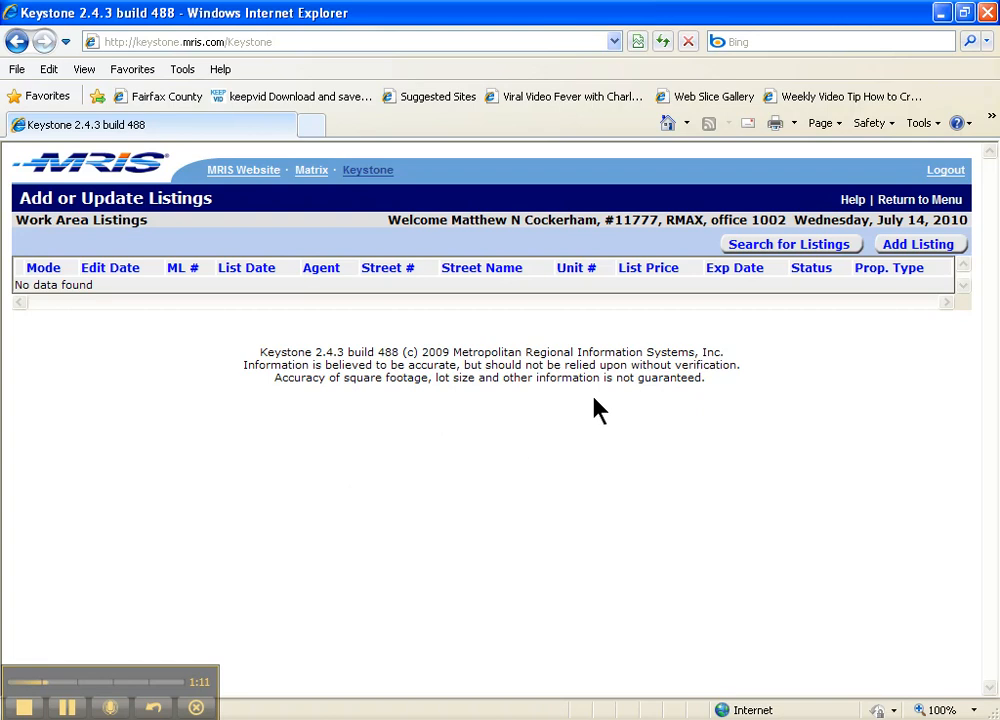
Add a new listing with FAIRFAX as the county and continue to the search form.
{"action": "left_click", "coordinate": [929, 256]}
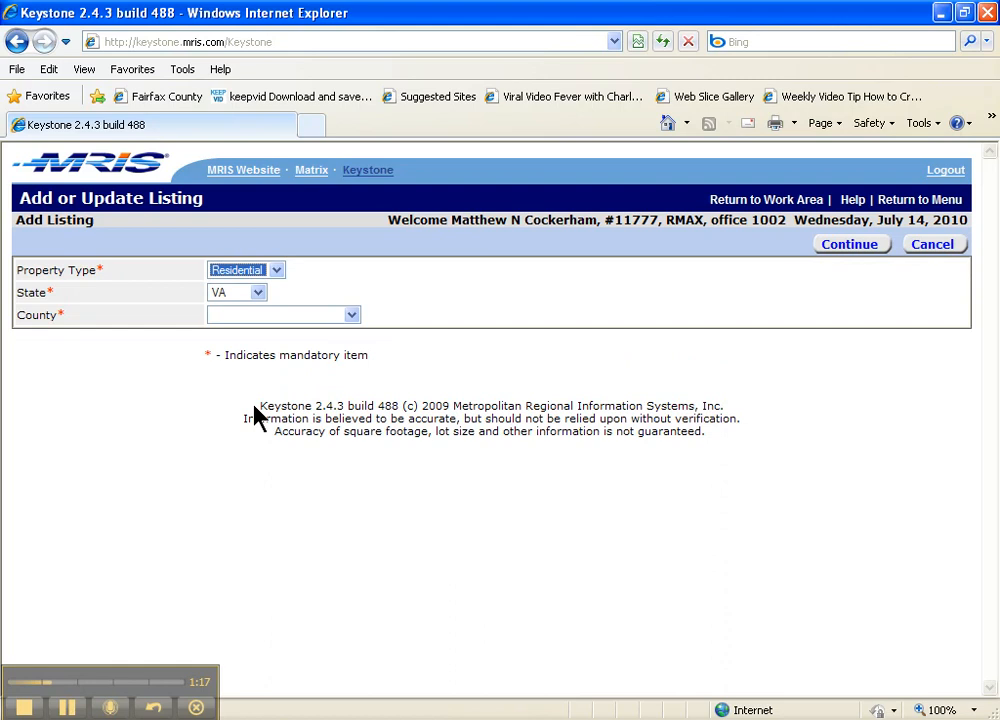
{"action": "left_click", "coordinate": [351, 316]}
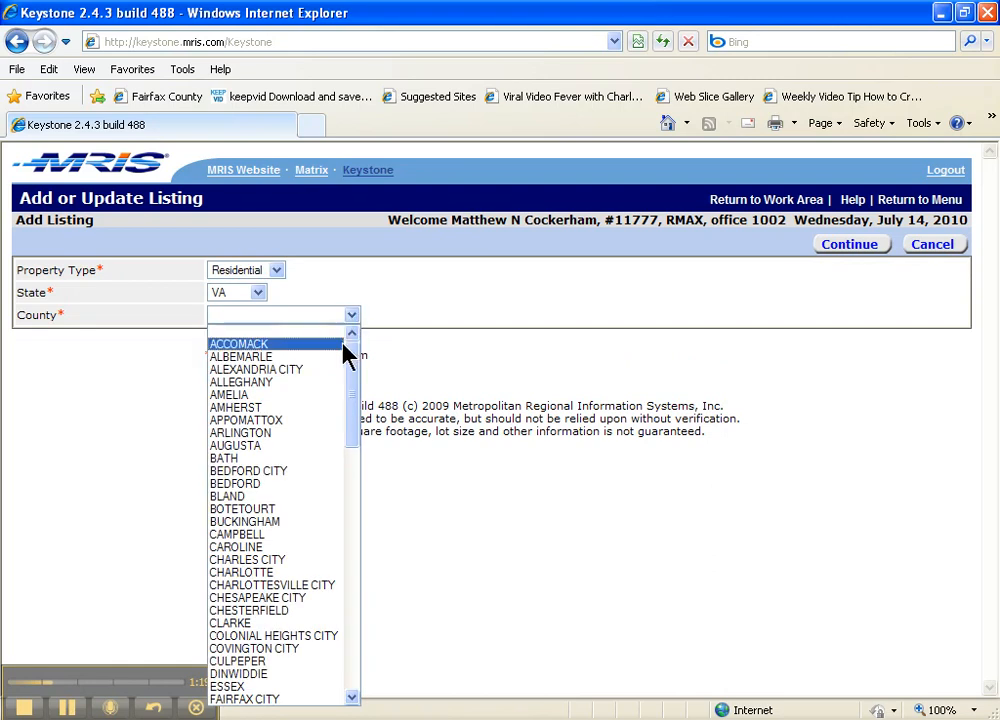
{"action": "key", "text": "f"}
{"action": "key", "text": "Down"}
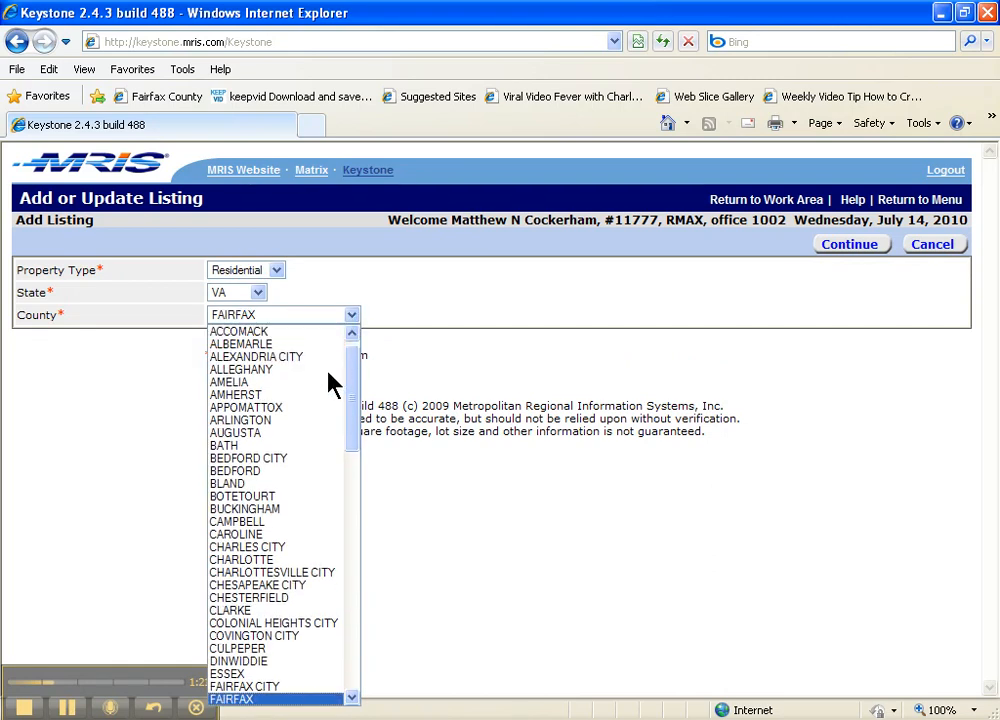
{"action": "key", "text": "Return"}
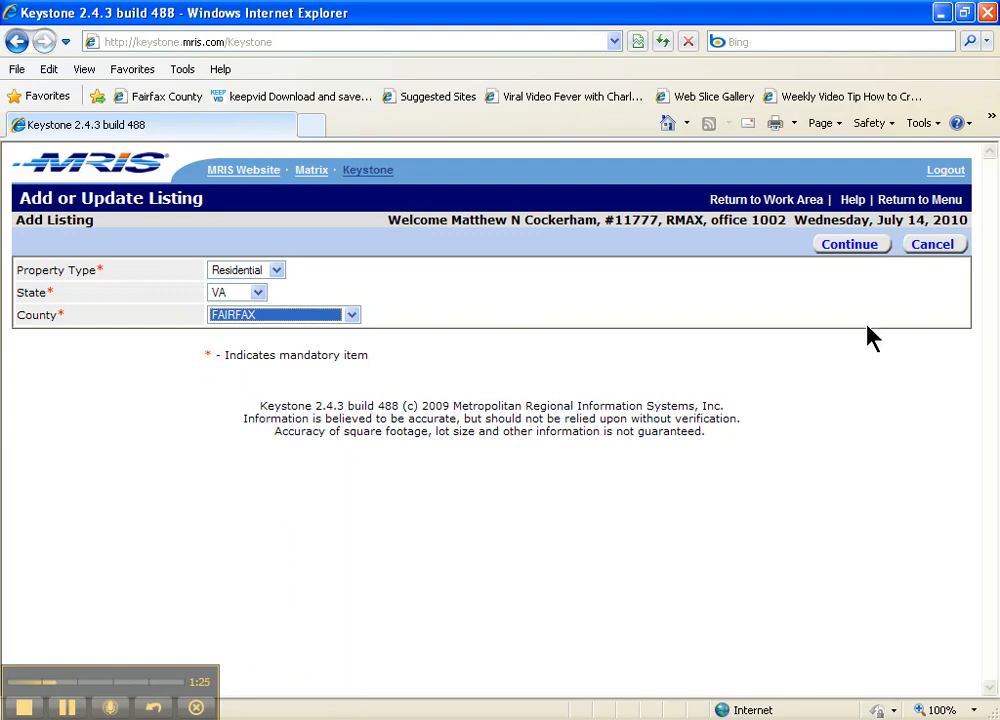
{"action": "left_click", "coordinate": [856, 250]}
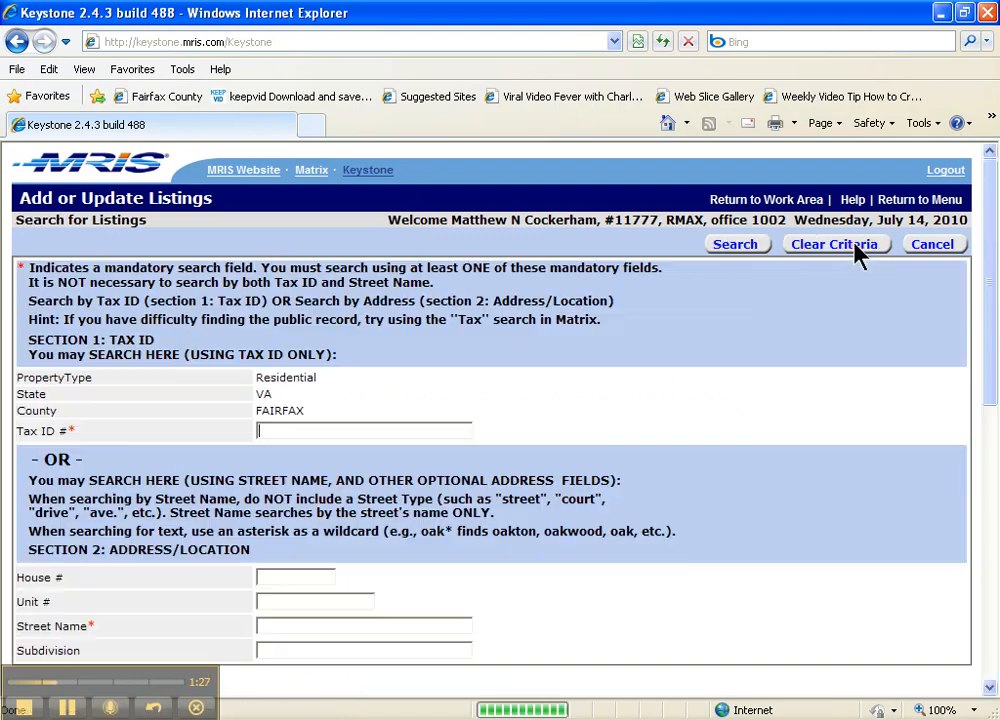
Restore the minimized tax record report from the taskbar.
{"action": "left_click_drag", "start_coordinate": [982, 200], "coordinate": [988, 215]}
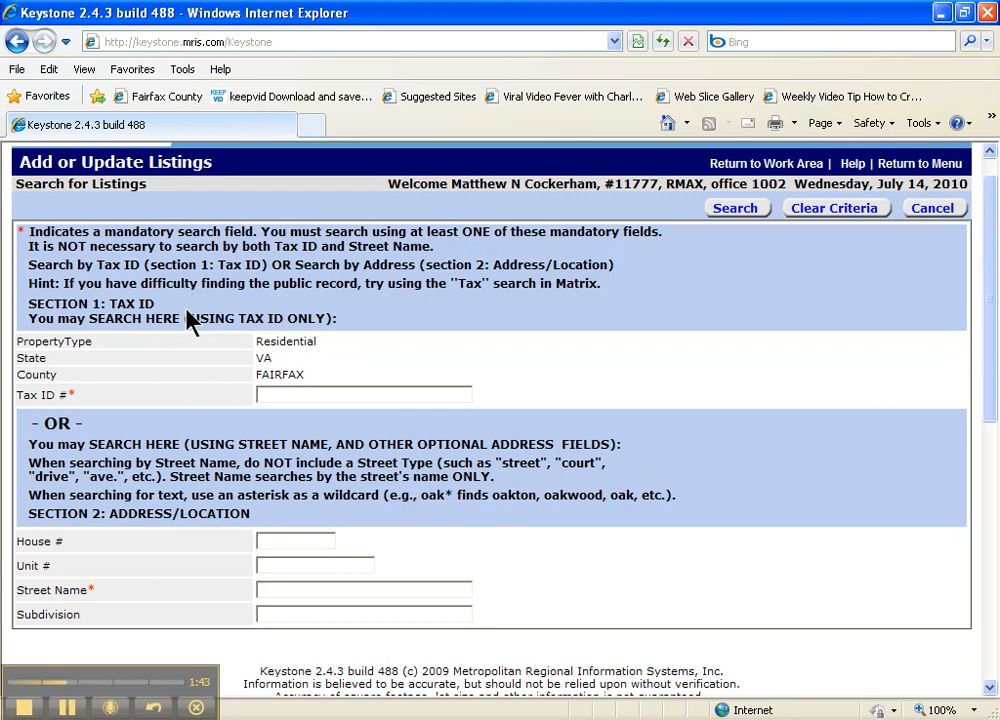
{"action": "left_click", "coordinate": [590, 719]}
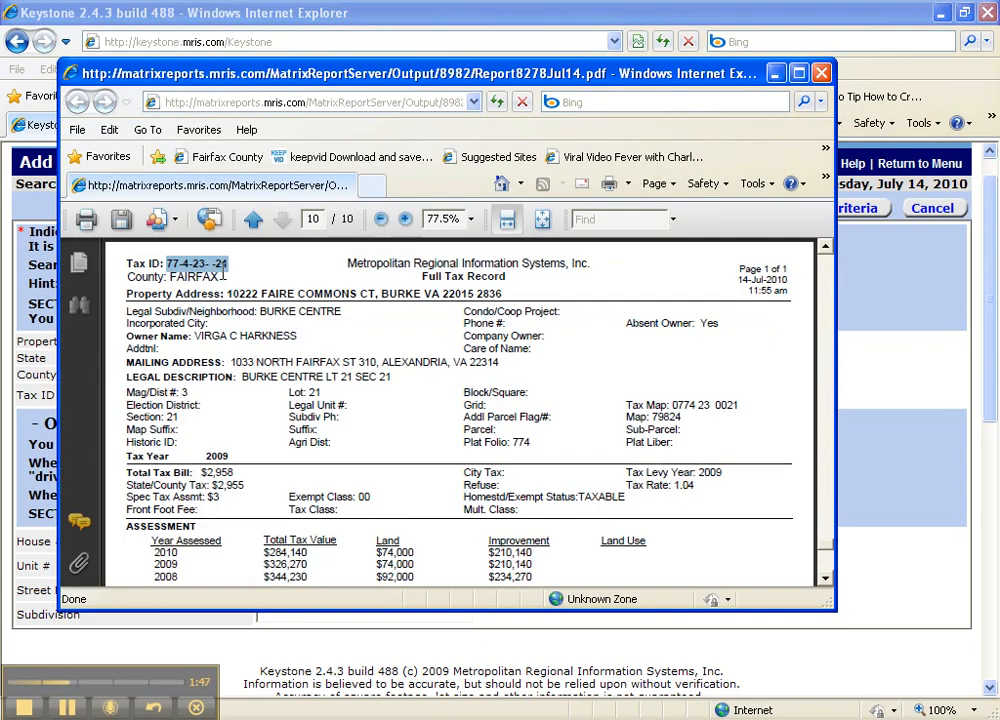
Copy the Tax ID from the PDF report, then minimize the report window.
{"action": "left_click", "coordinate": [190, 264]}
{"action": "left_click_drag", "start_coordinate": [230, 264], "coordinate": [166, 263]}
{"action": "right_click", "coordinate": [180, 270]}
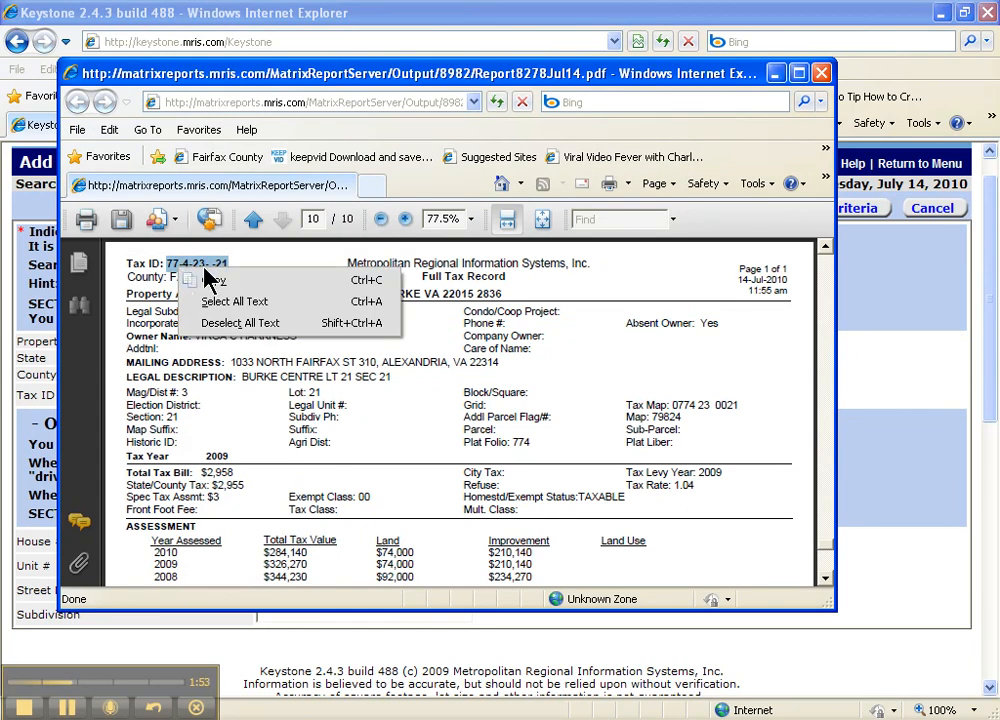
{"action": "left_click", "coordinate": [229, 283]}
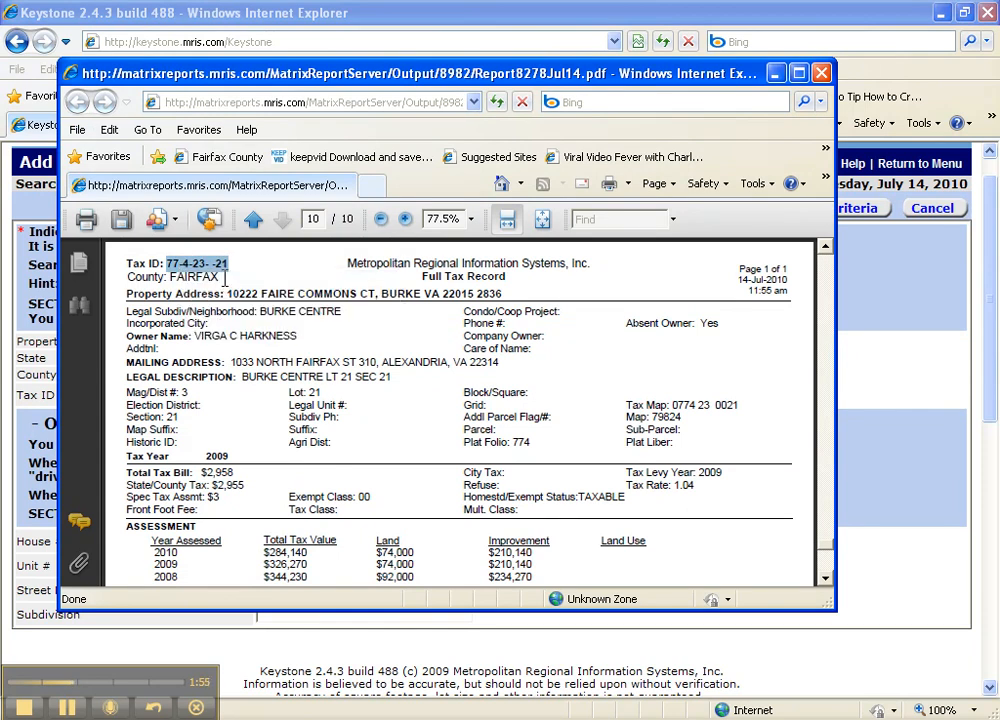
{"action": "left_click", "coordinate": [776, 73]}
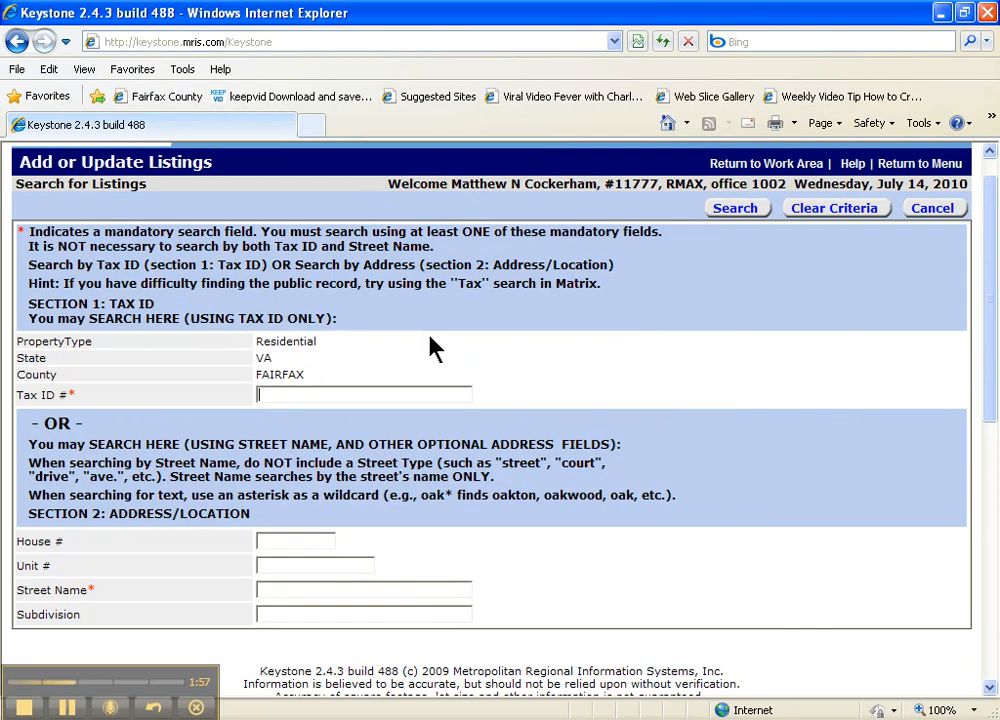
{"action": "right_click", "coordinate": [293, 394]}
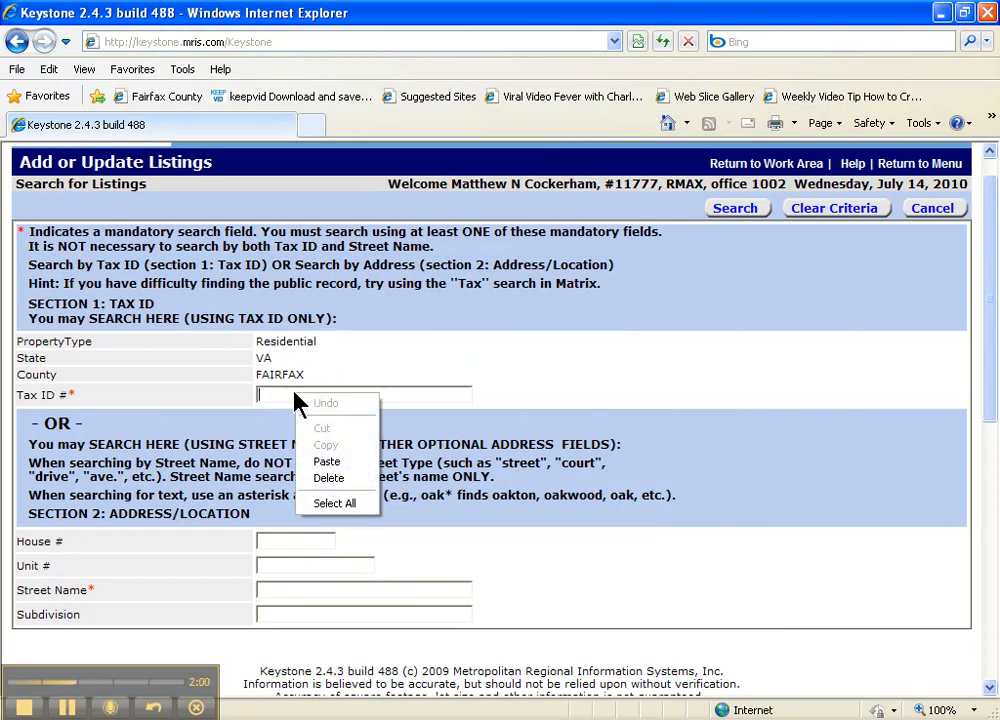
{"action": "left_click", "coordinate": [322, 462]}
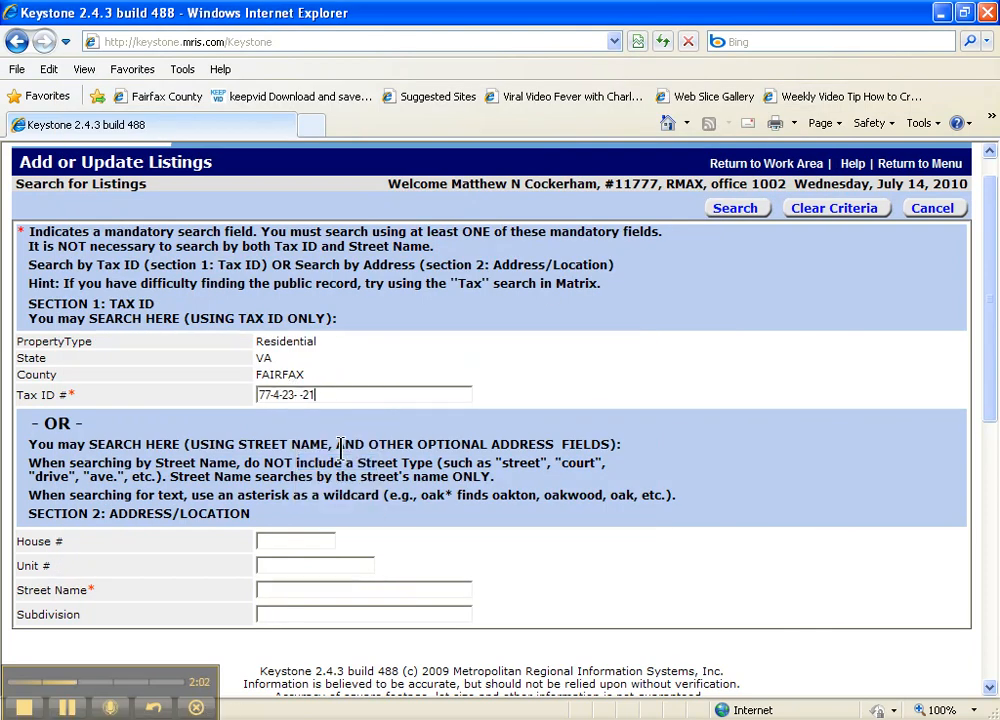
{"action": "left_click", "coordinate": [727, 212]}
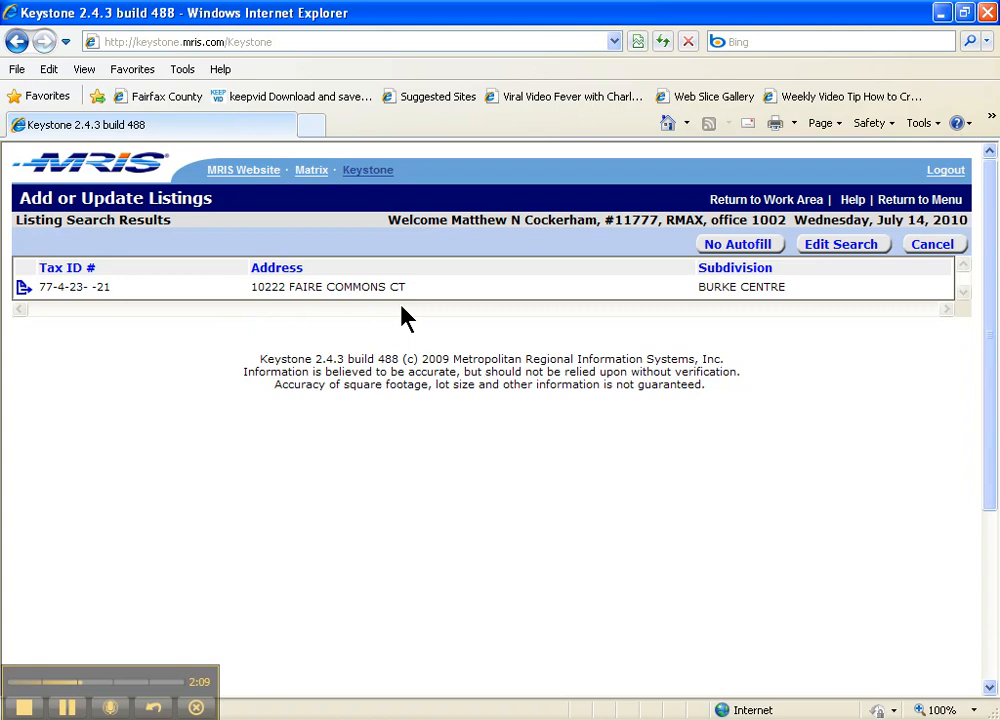
{"action": "left_click", "coordinate": [24, 289]}
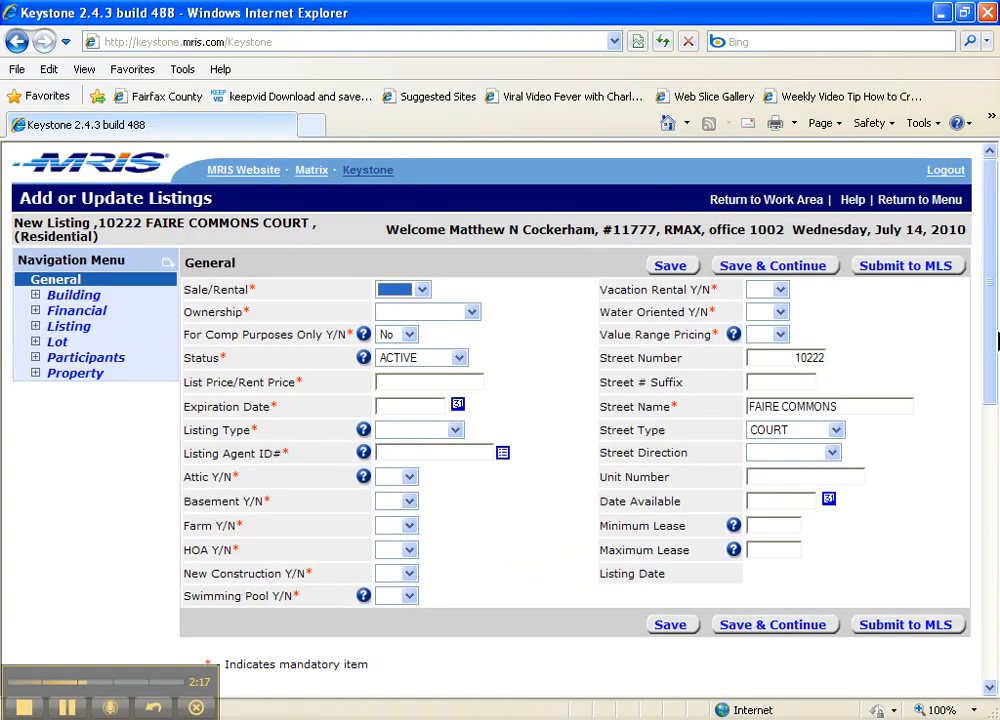
Set Sale/Rental to Sale and Ownership to Condo, then save the General section.
{"action": "mouse_move", "coordinate": [991, 279]}
{"action": "left_mouse_down"}
{"action": "mouse_move", "coordinate": [992, 310]}
{"action": "mouse_move", "coordinate": [987, 258]}
{"action": "left_mouse_up"}
{"action": "left_click", "coordinate": [421, 290]}
{"action": "left_click", "coordinate": [410, 320]}
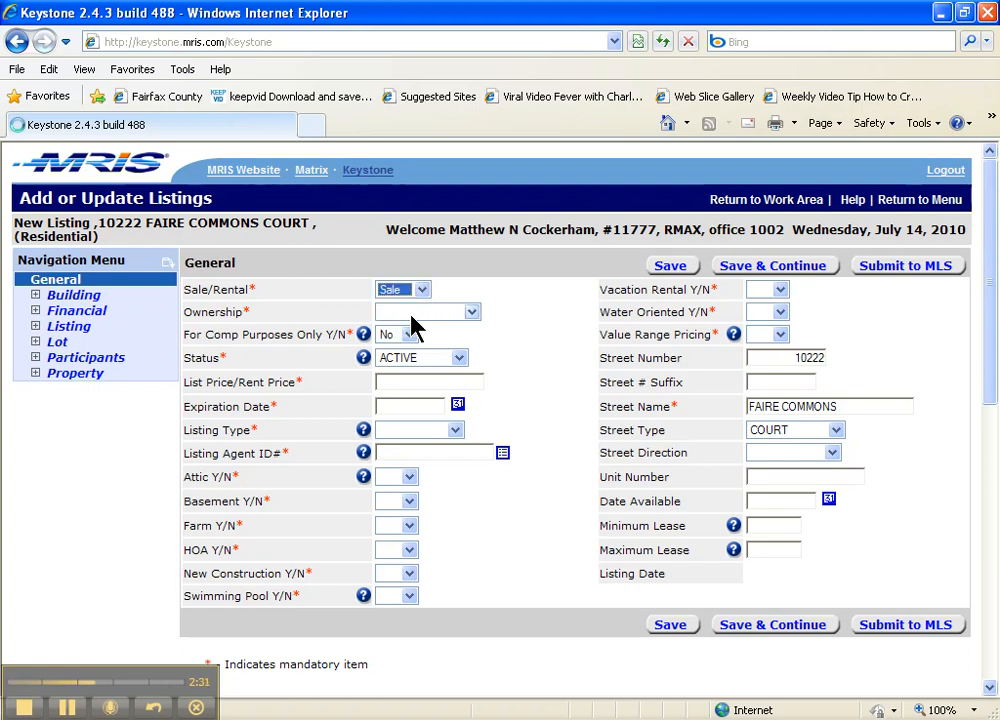
{"action": "left_click", "coordinate": [411, 313]}
{"action": "left_click", "coordinate": [408, 341]}
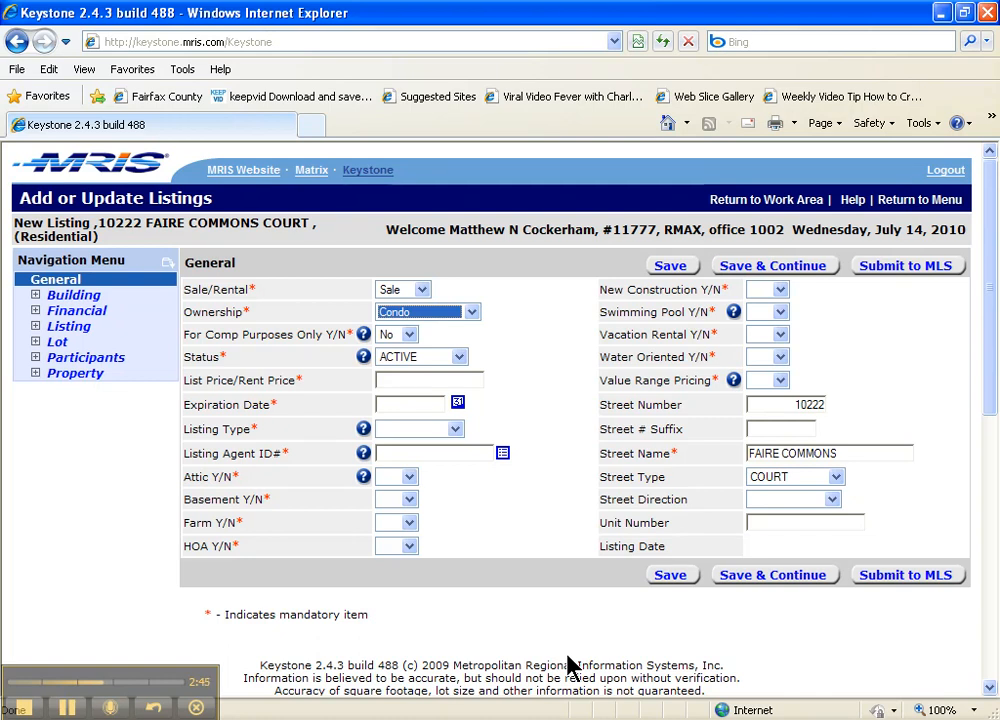
{"action": "left_click", "coordinate": [477, 383]}
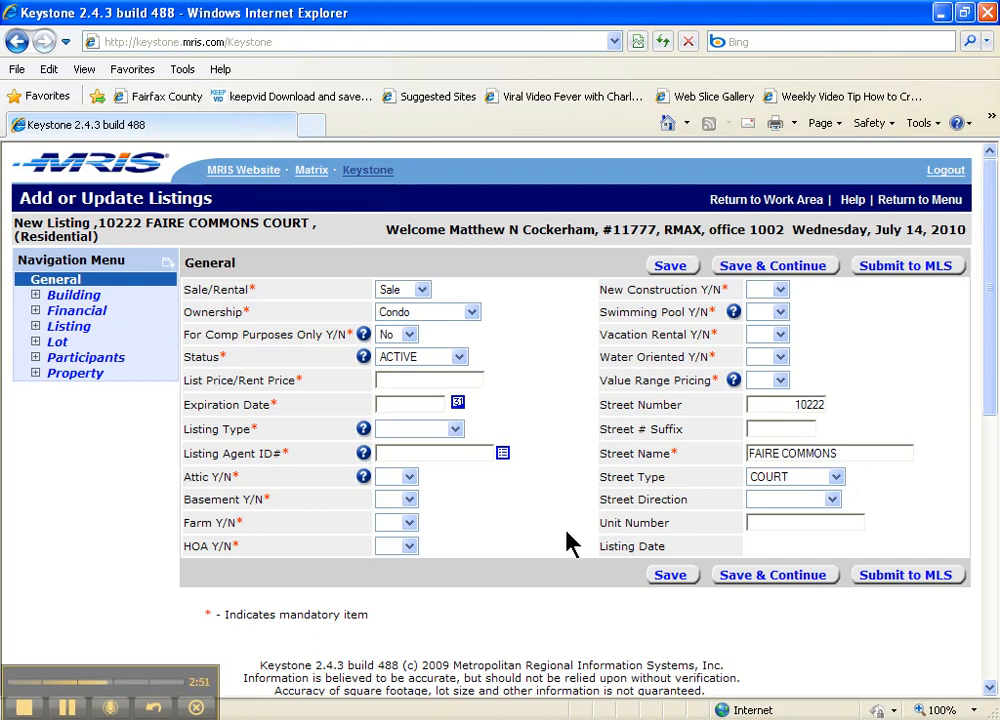
{"action": "left_click", "coordinate": [763, 266]}
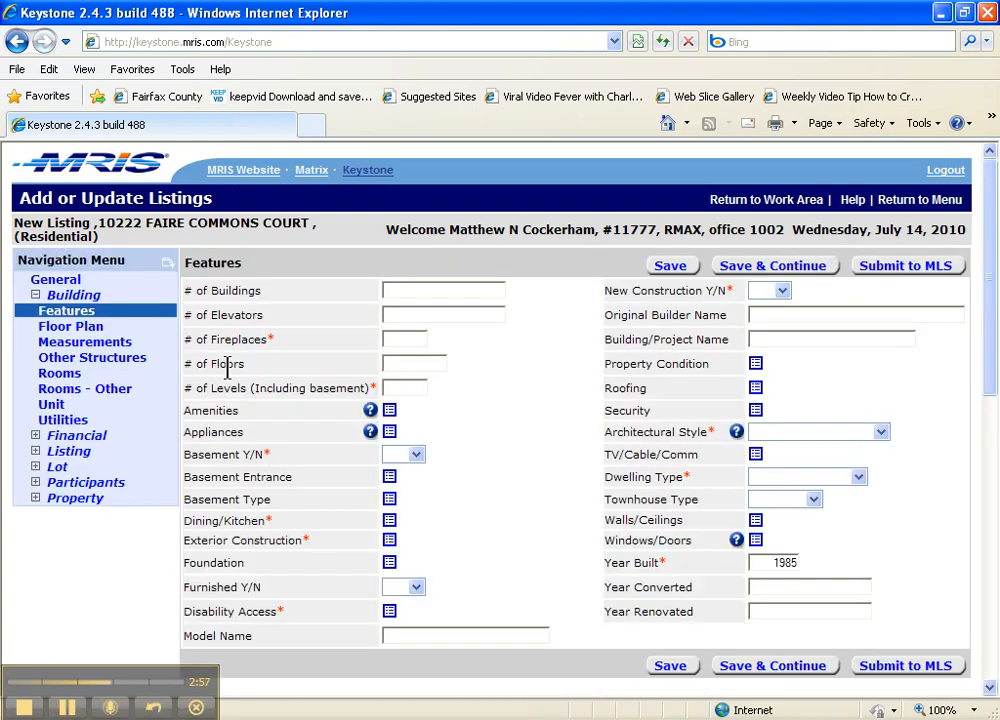
In General, set Listing Type to Excl. Right, enter the listing agent's ID, and save.
{"action": "left_click", "coordinate": [88, 296]}
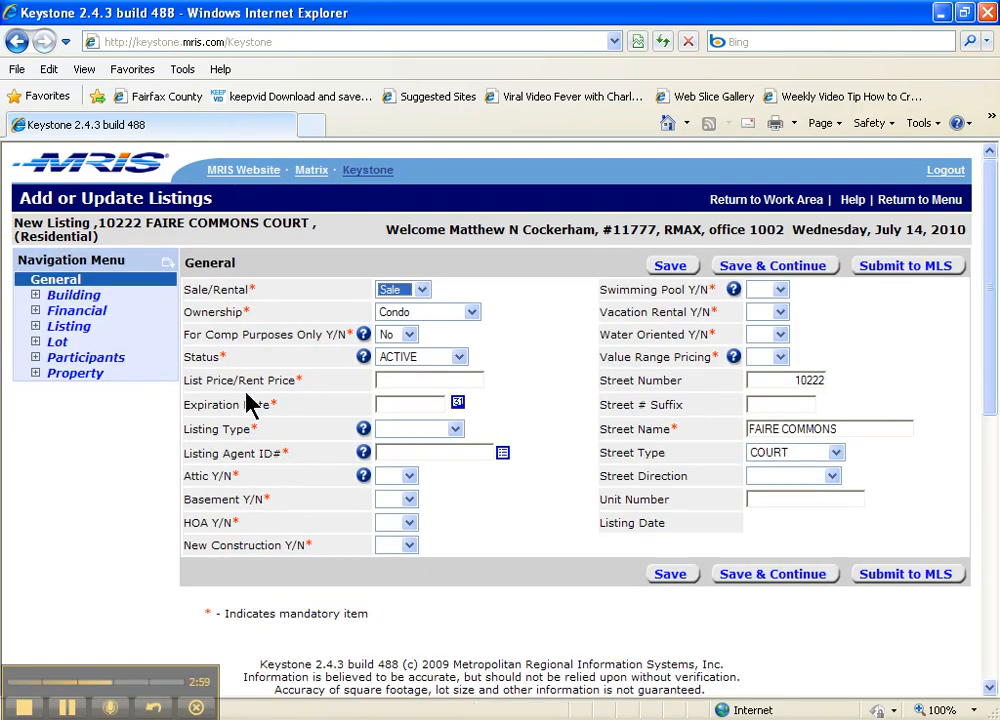
{"action": "left_click", "coordinate": [455, 429]}
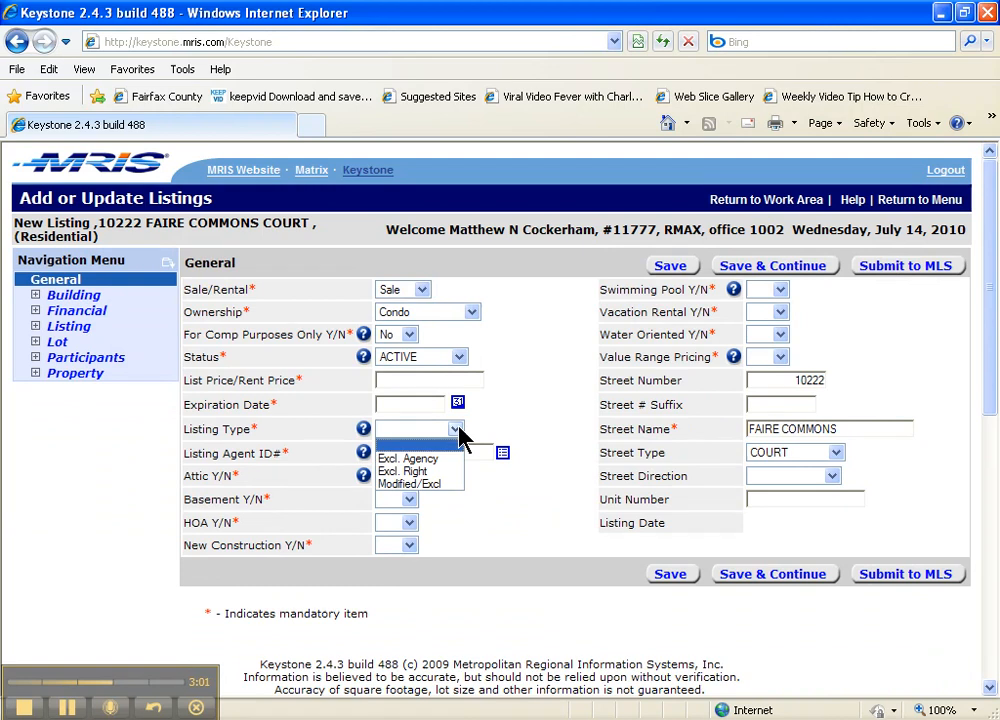
{"action": "left_click", "coordinate": [436, 471]}
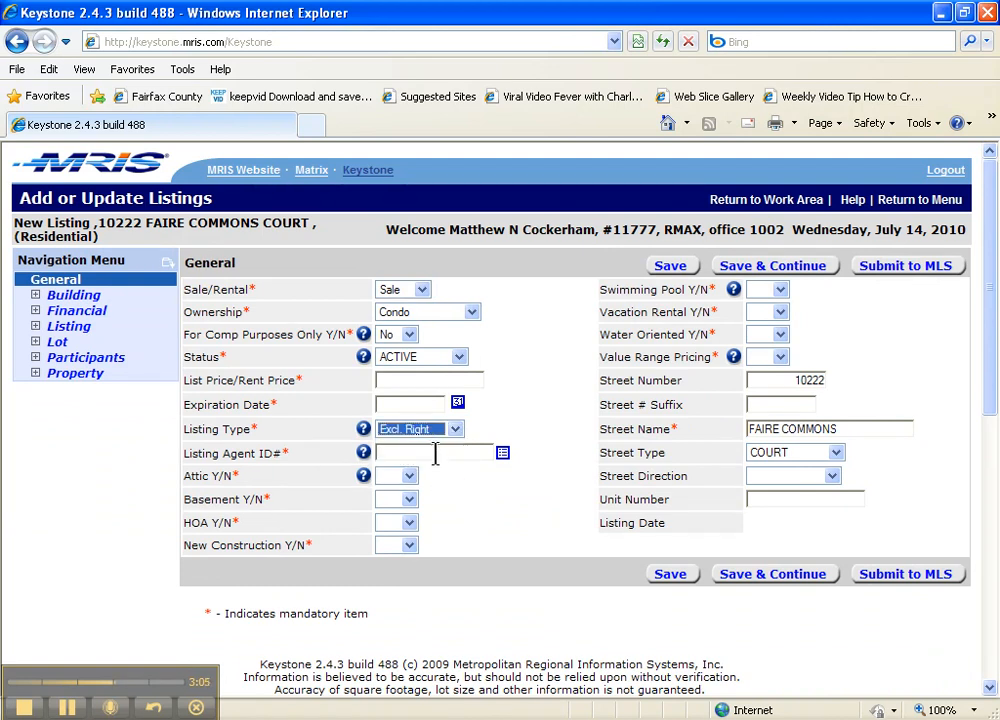
{"action": "left_click", "coordinate": [435, 453]}
{"action": "left_click", "coordinate": [769, 266]}
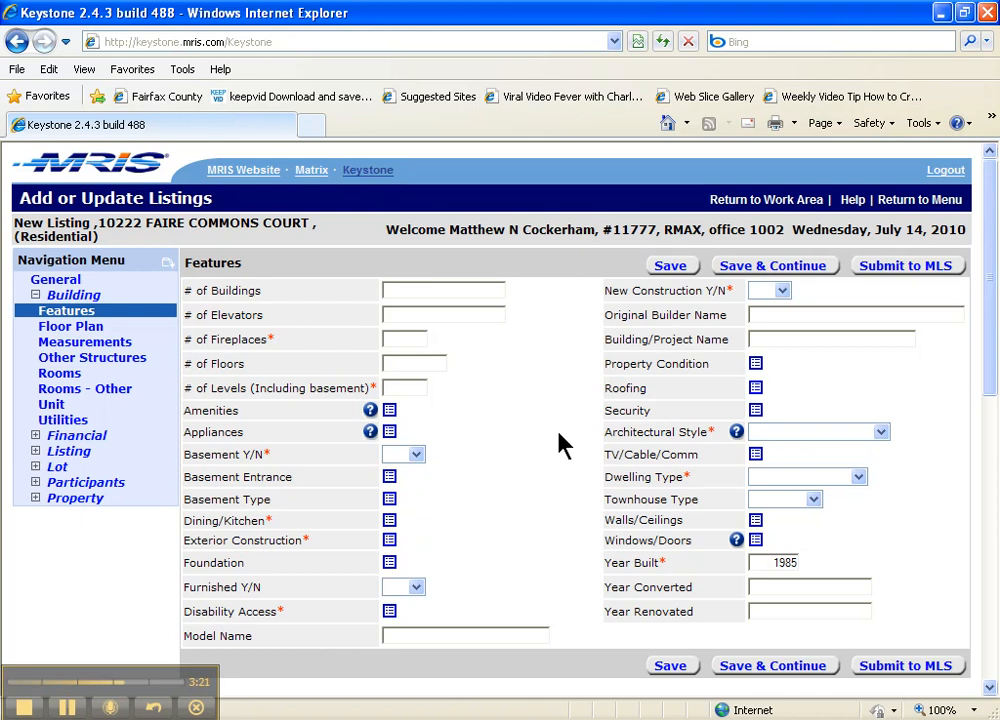
{"action": "left_click", "coordinate": [582, 719]}
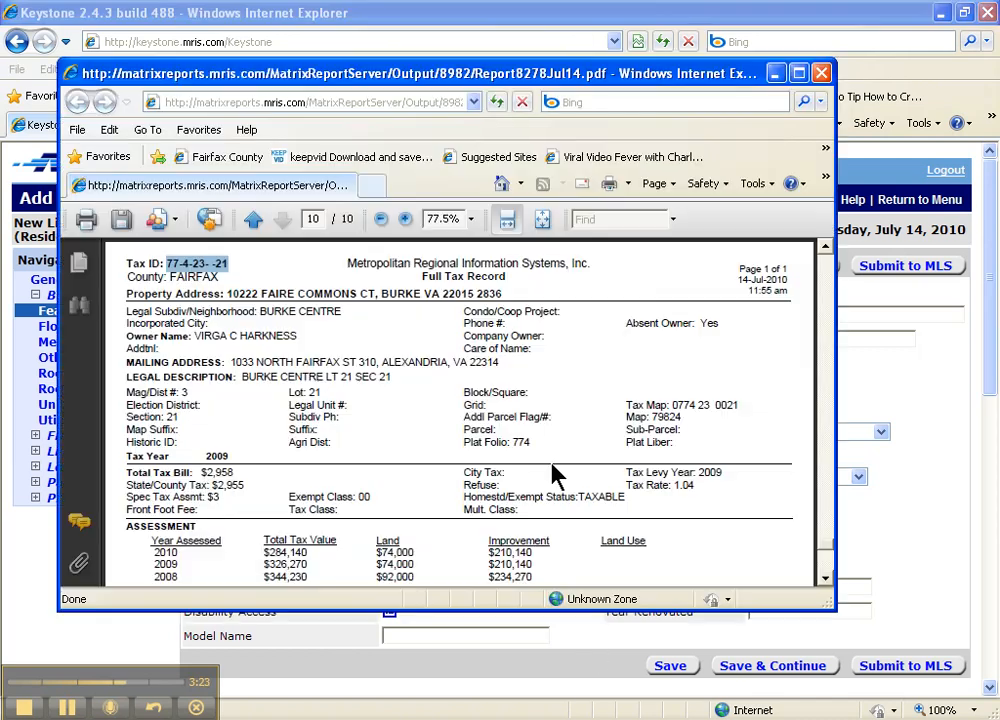
{"action": "left_click", "coordinate": [250, 222]}
{"action": "left_click", "coordinate": [250, 222]}
{"action": "left_click", "coordinate": [250, 222]}
{"action": "left_click", "coordinate": [250, 222]}
{"action": "left_click", "coordinate": [250, 222]}
{"action": "left_click", "coordinate": [250, 222]}
{"action": "left_click", "coordinate": [250, 222]}
{"action": "left_click", "coordinate": [250, 222]}
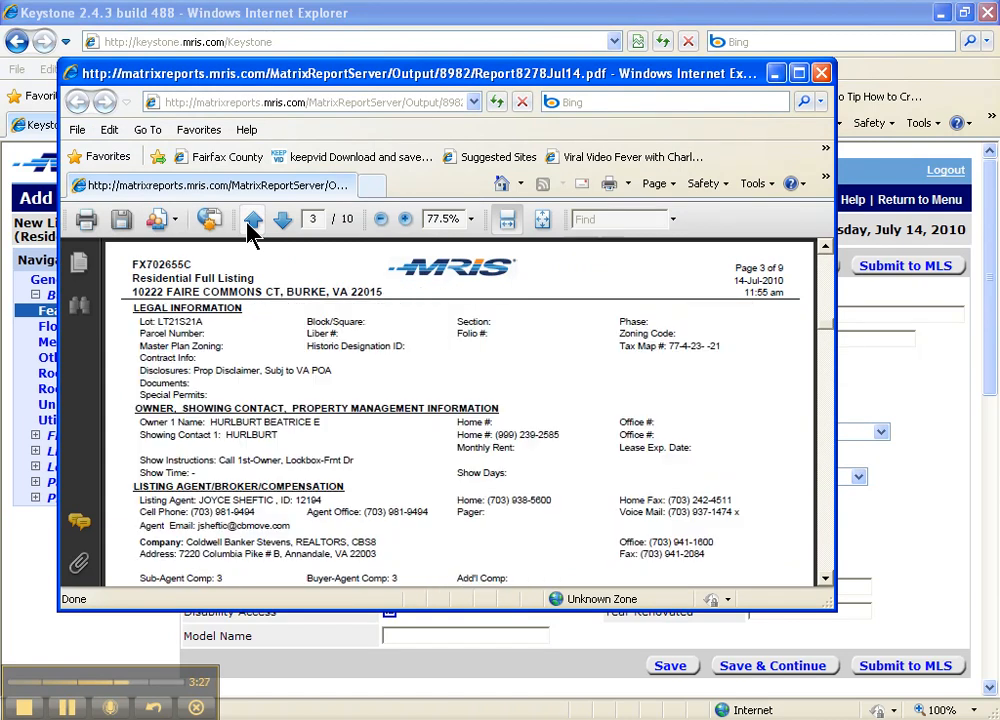
{"action": "left_click", "coordinate": [250, 222]}
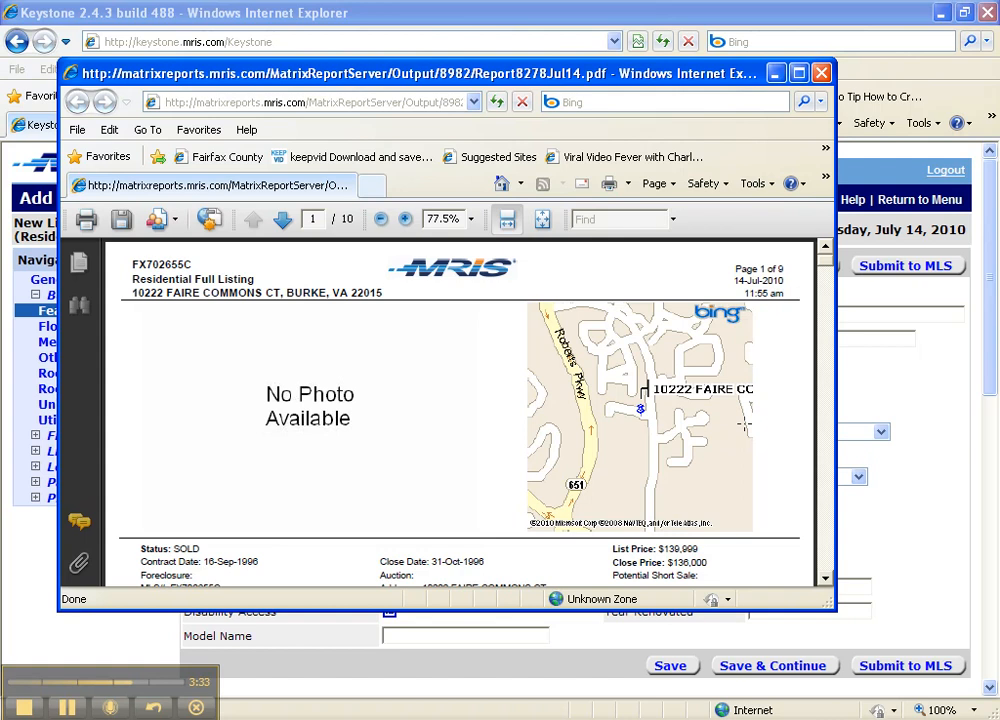
{"action": "left_click", "coordinate": [825, 579]}
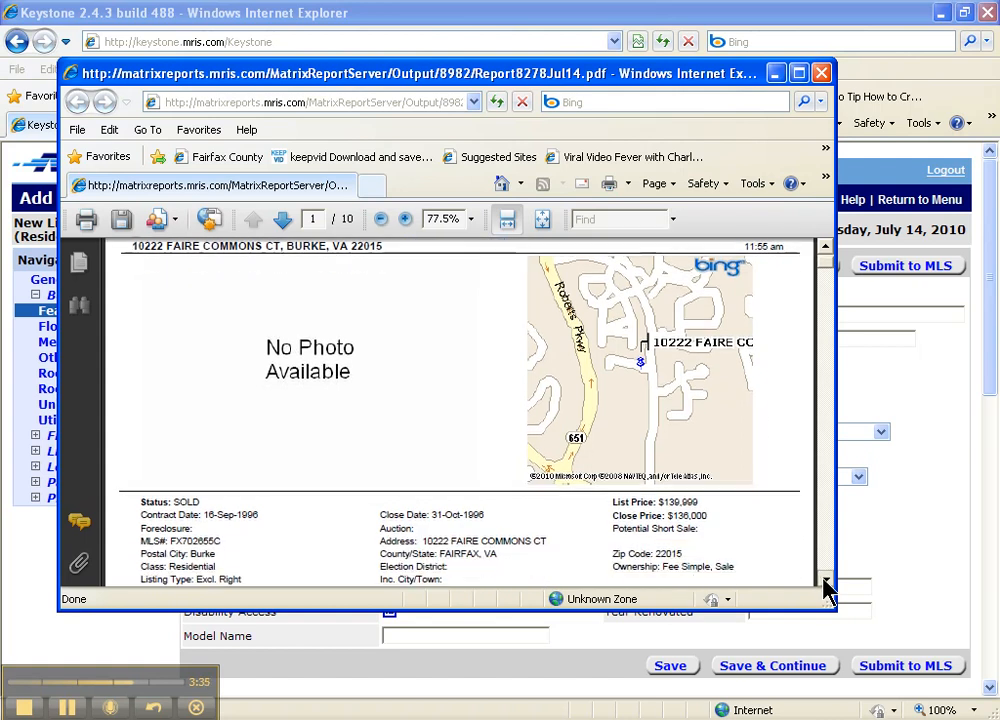
{"action": "left_click", "coordinate": [825, 579]}
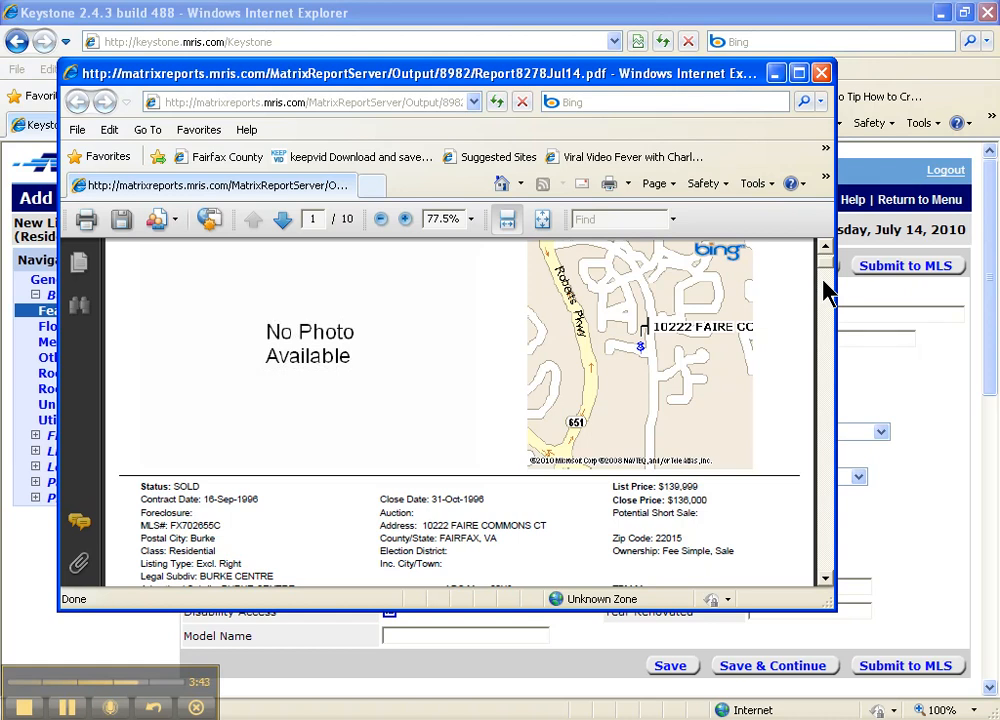
{"action": "left_click", "coordinate": [775, 73]}
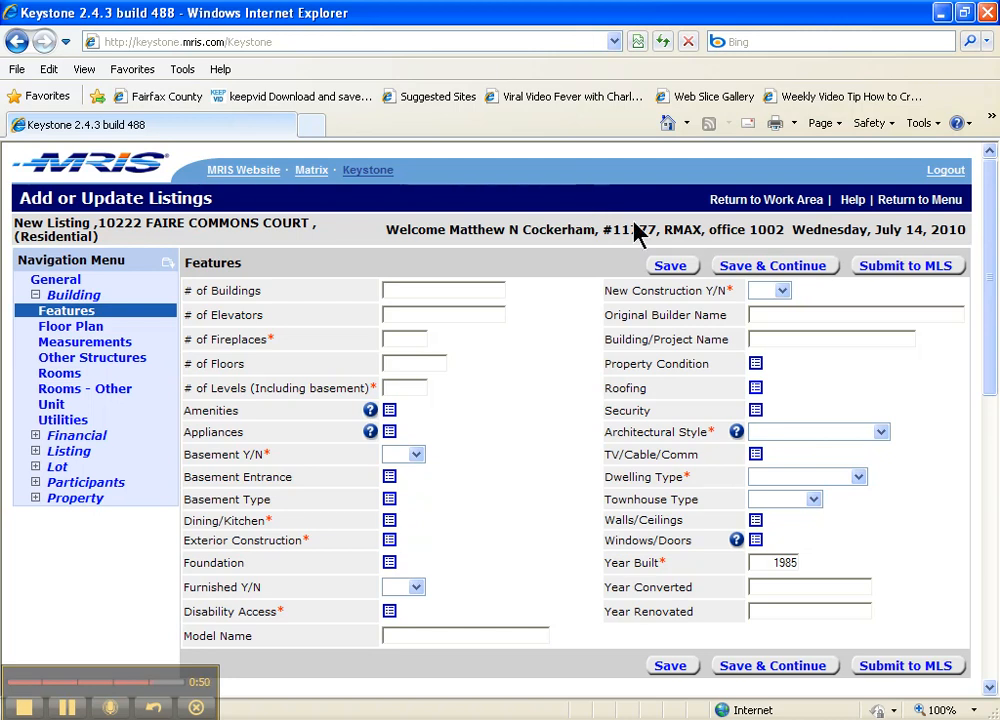
Save Building Features, then open and cancel the Story List options on Floor Plan.
{"action": "left_click", "coordinate": [756, 267]}
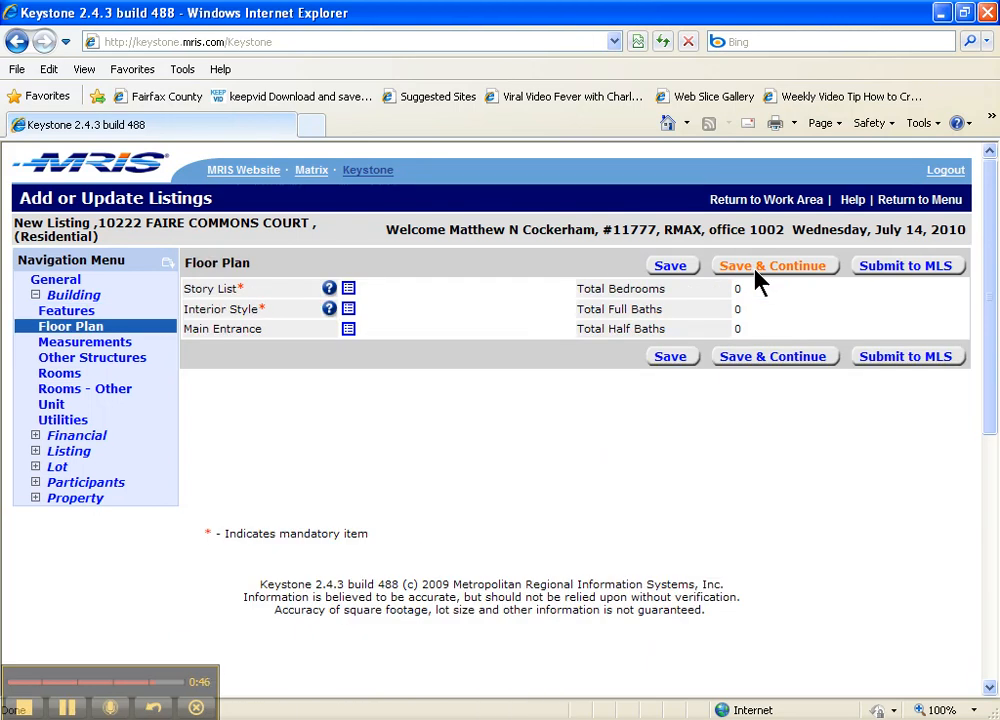
{"action": "left_click", "coordinate": [349, 289]}
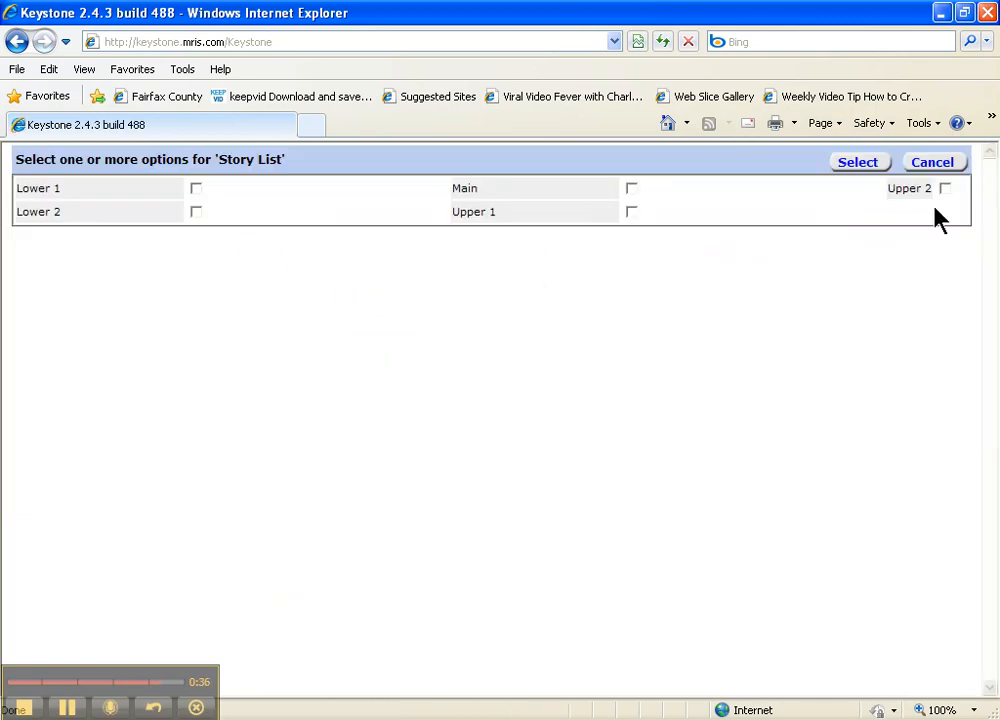
{"action": "left_click", "coordinate": [928, 163]}
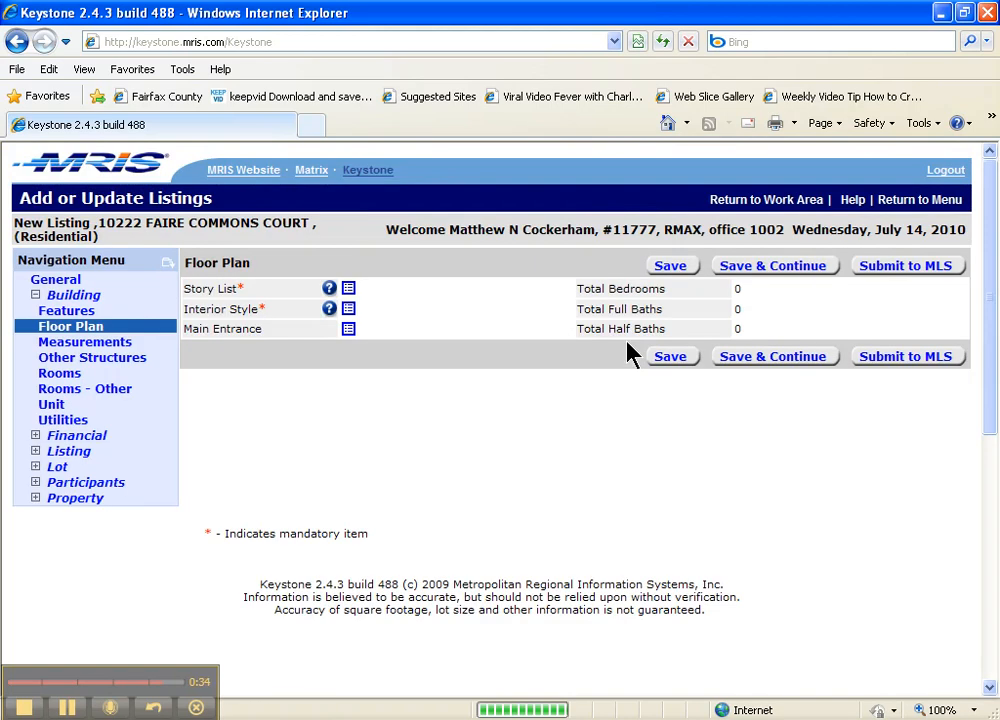